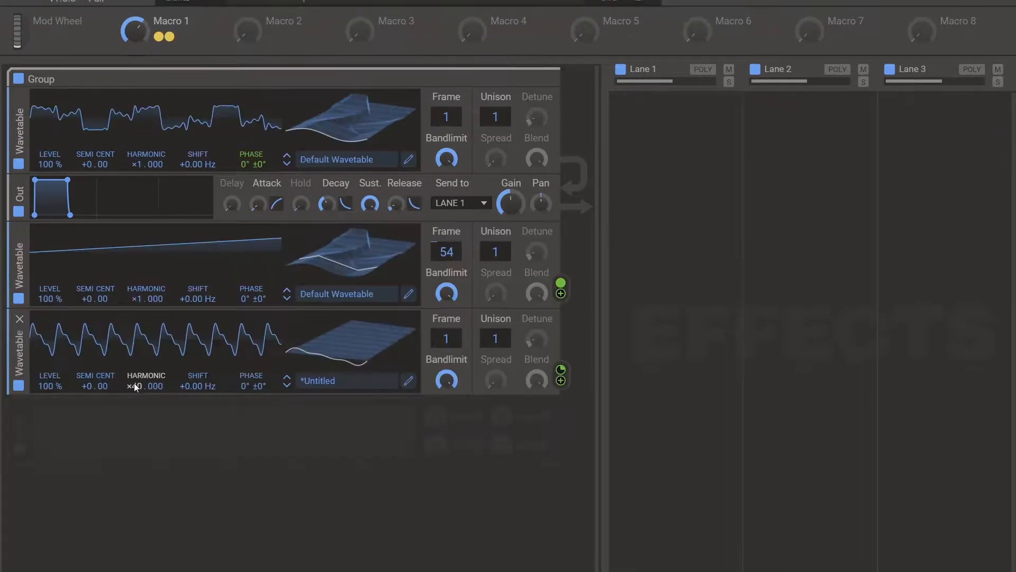
left_click_drag(135, 31, 135, 29)
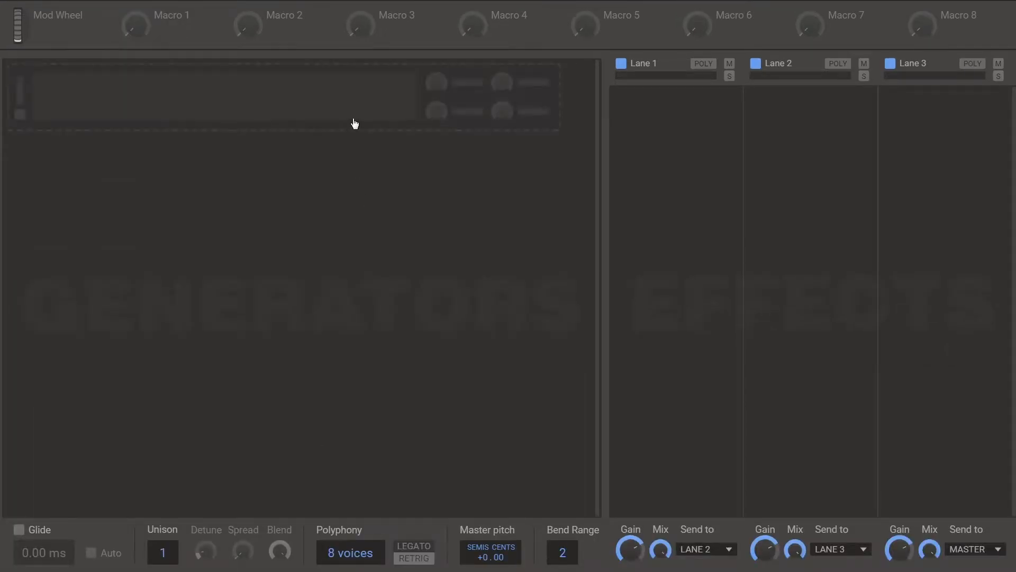
- Add an Analog oscillator to the generators and switch it to a square wave
left_click(354, 103)
left_click(382, 157)
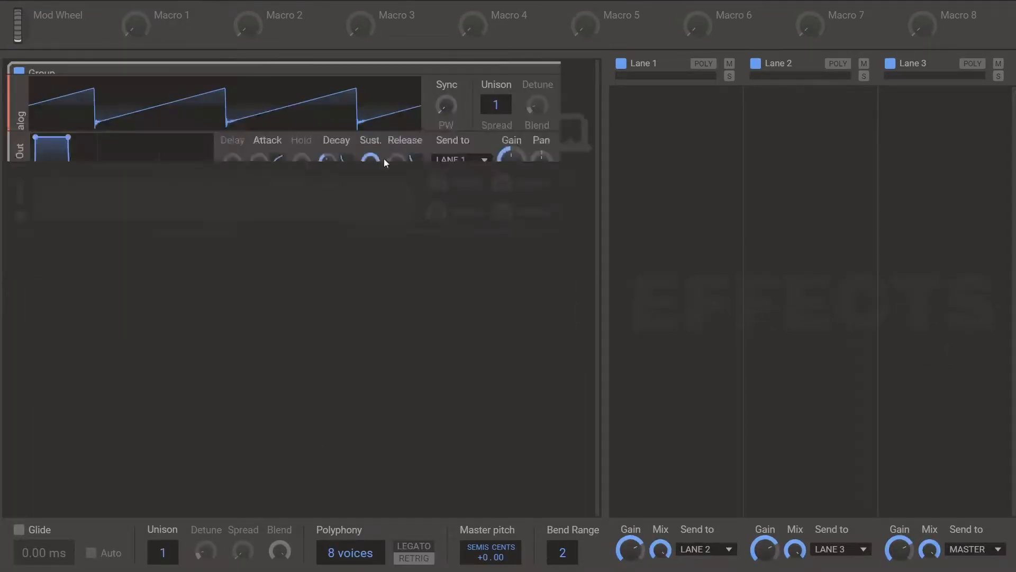
left_click(352, 153)
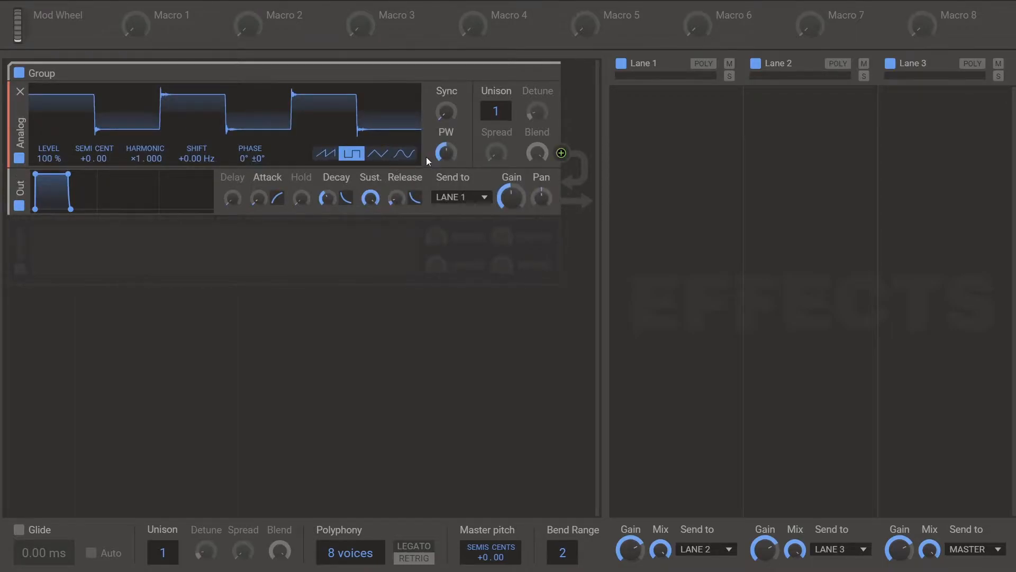
- Add a Filter module and place it between the Analog oscillator and the output in the group
left_click(152, 256)
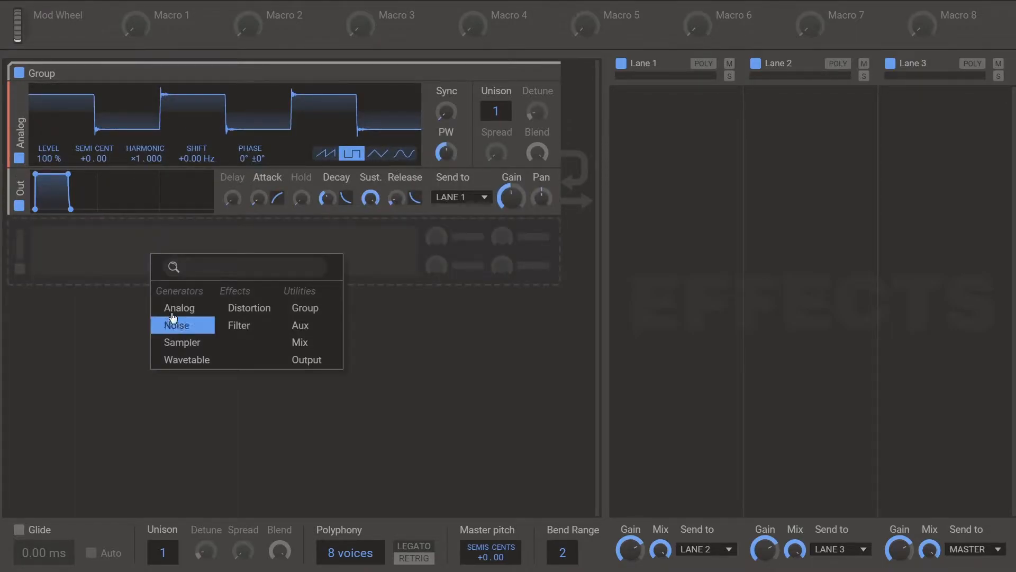
left_click(256, 331)
left_click_drag(18, 242, 18, 196)
- Add a Bitcrush effect to Lane 1 and set its rate to about 1.71 kHz
left_click(652, 93)
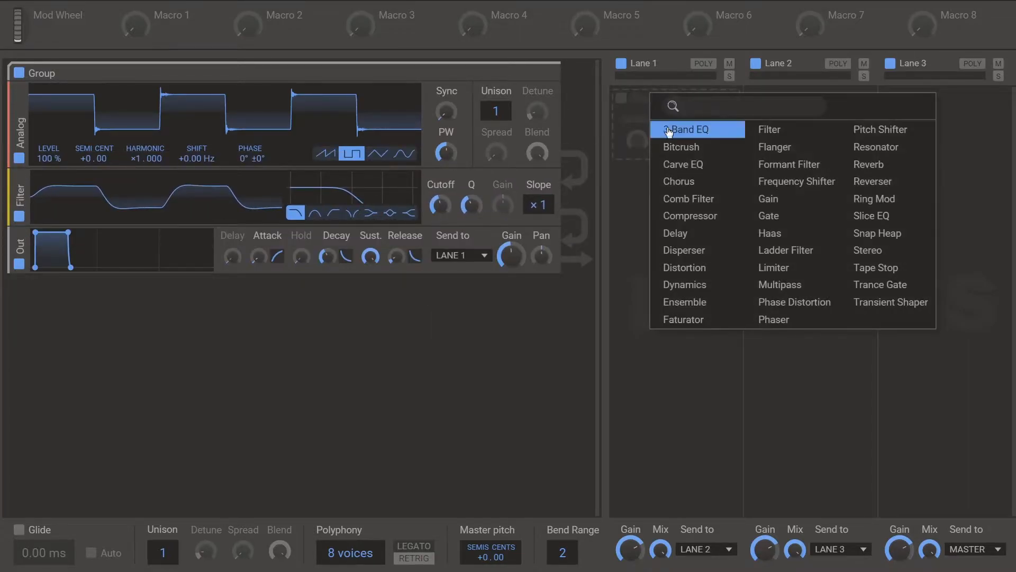
left_click(680, 147)
mouse_move(659, 132)
left_mouse_down()
mouse_move(659, 150)
mouse_move(668, 140)
left_mouse_up()
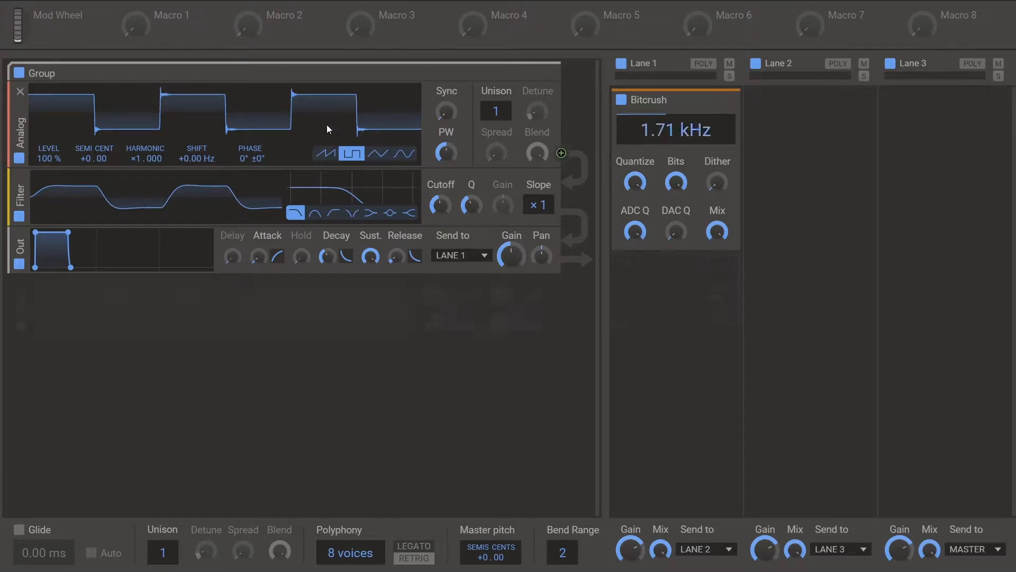
- Raise the filter's Q and Cutoff, and lower the Bitcrush rate to 1.46 kHz
left_click_drag(468, 207, 443, 210)
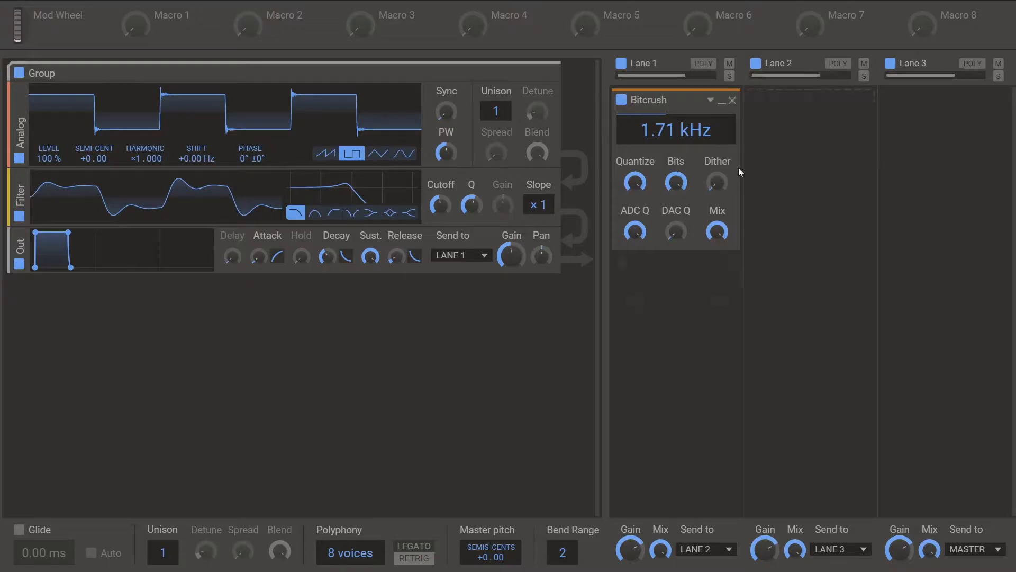
left_click_drag(440, 205, 440, 183)
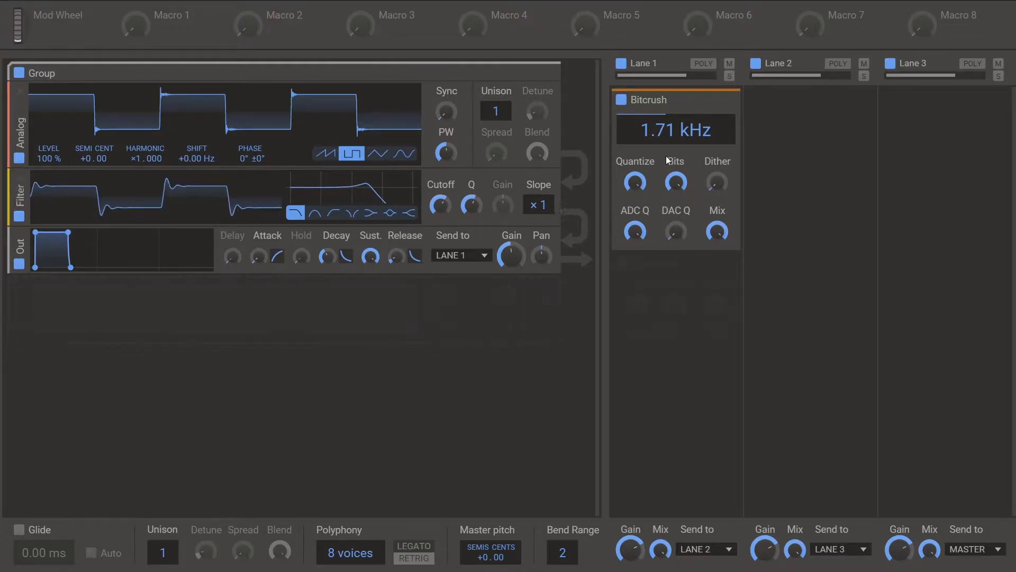
left_click_drag(652, 134, 652, 138)
mouse_move(436, 210)
left_mouse_down()
mouse_move(437, 234)
mouse_move(468, 161)
mouse_move(440, 219)
mouse_move(441, 258)
mouse_move(440, 212)
left_mouse_up()
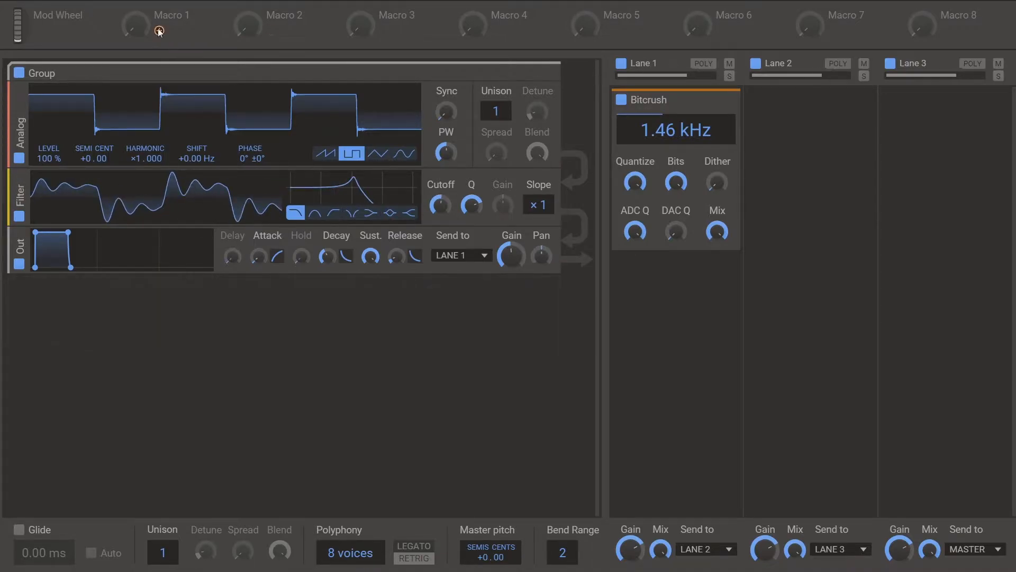
- Modulate the filter's Cutoff with Macro 1 and sweep the macro to try the modulation
mouse_move(160, 32)
left_mouse_down()
mouse_move(492, 228)
mouse_move(450, 221)
mouse_move(443, 201)
mouse_move(441, 231)
mouse_move(443, 206)
left_mouse_up()
mouse_move(136, 23)
left_mouse_down()
mouse_move(136, 2)
mouse_move(160, 38)
mouse_move(139, 45)
mouse_move(138, 18)
left_mouse_up()
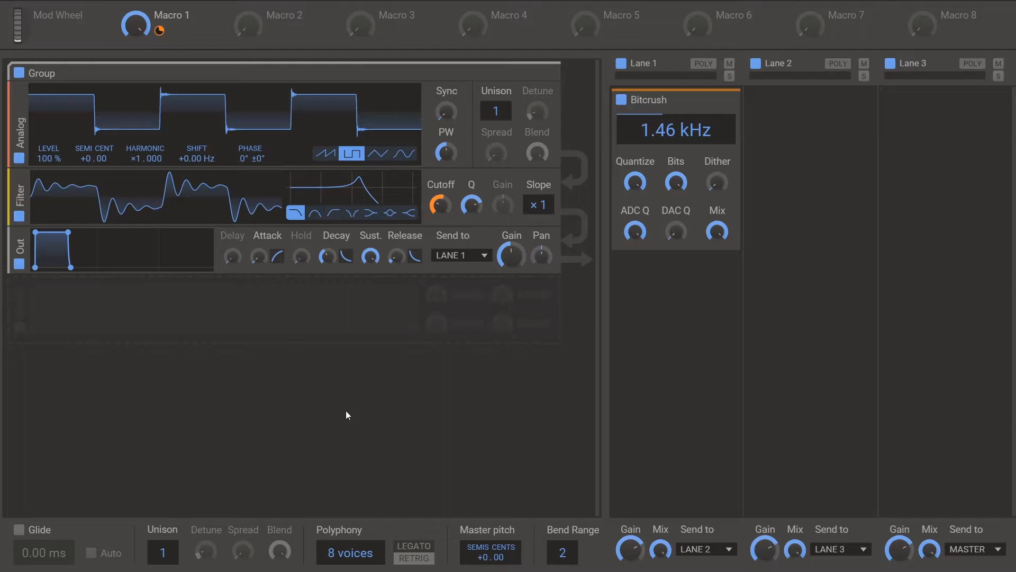
mouse_move(136, 24)
left_mouse_down()
mouse_move(136, 126)
mouse_move(136, 46)
mouse_move(159, 34)
mouse_move(136, 78)
mouse_move(136, 2)
mouse_move(158, 33)
mouse_move(136, 100)
mouse_move(136, 35)
left_mouse_up()
mouse_move(158, 33)
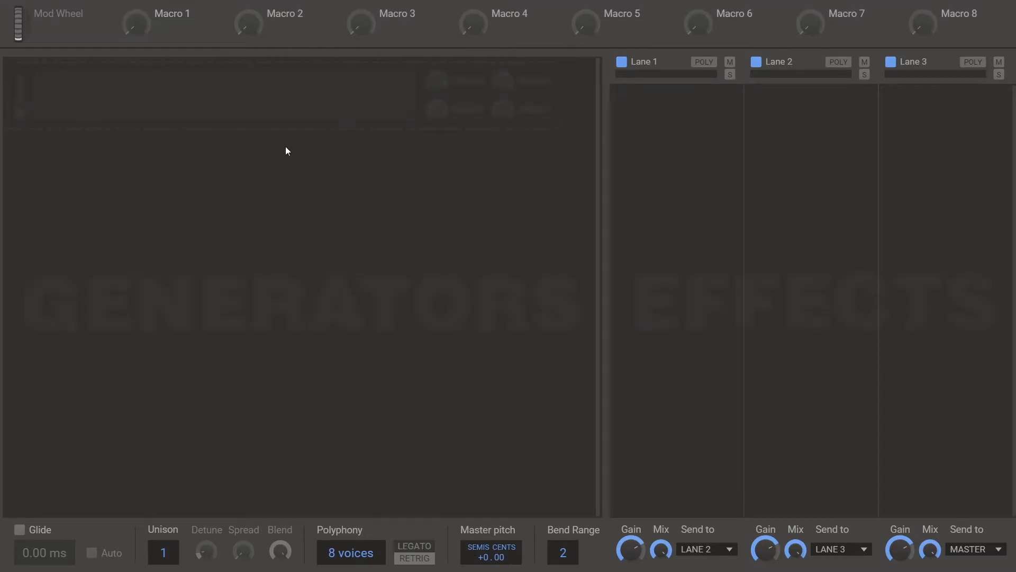
- Add a Wavetable oscillator to the empty patch and load the factory Vocals wavetable Formants Sweep
left_click(270, 86)
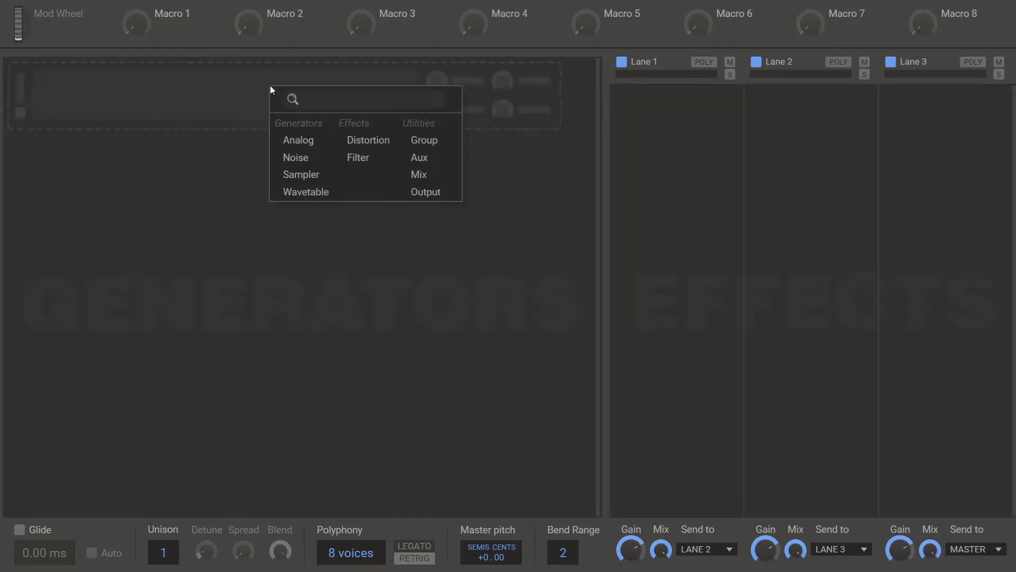
left_click(321, 192)
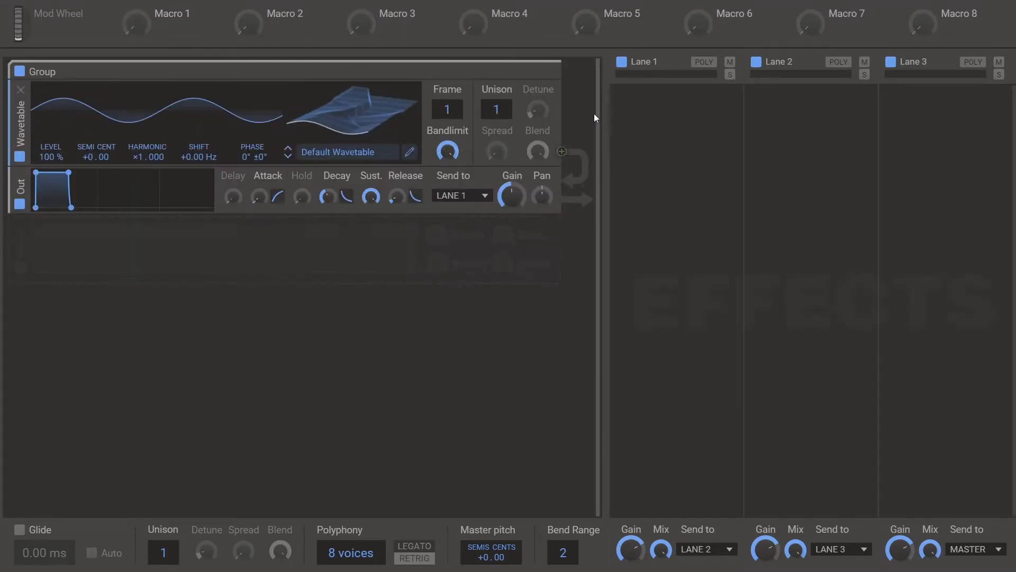
left_click(341, 152)
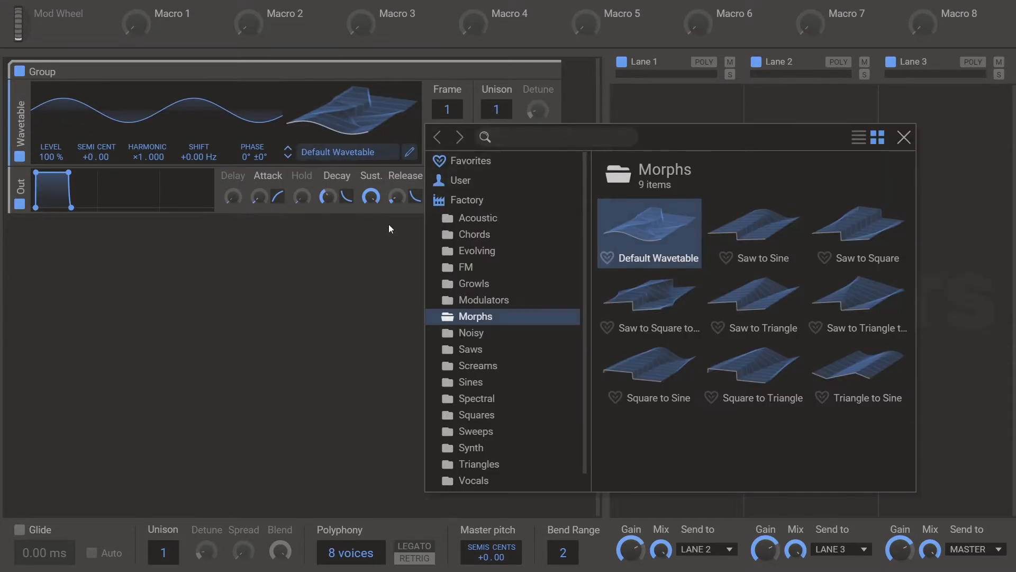
left_click(488, 480)
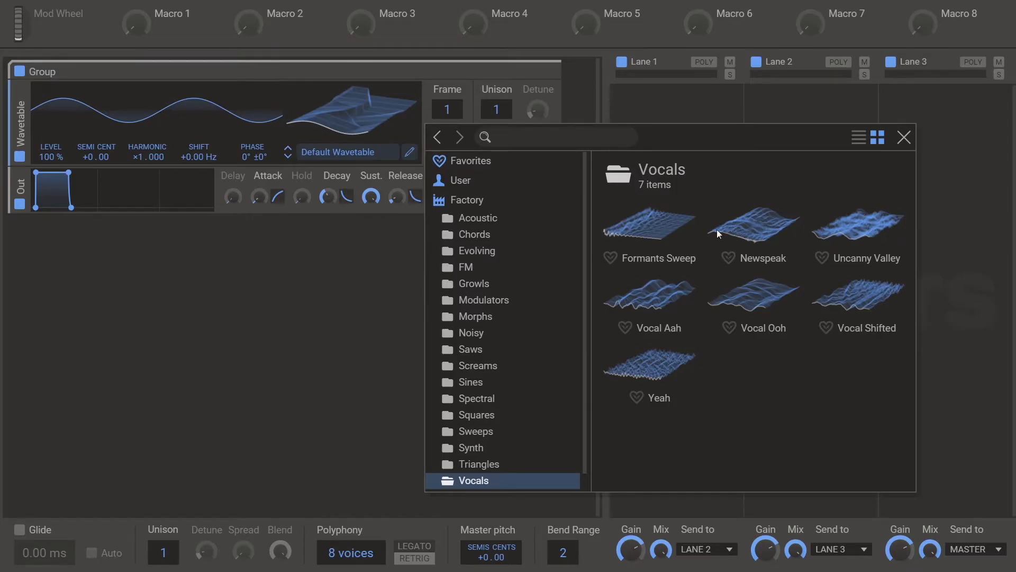
left_click(641, 229)
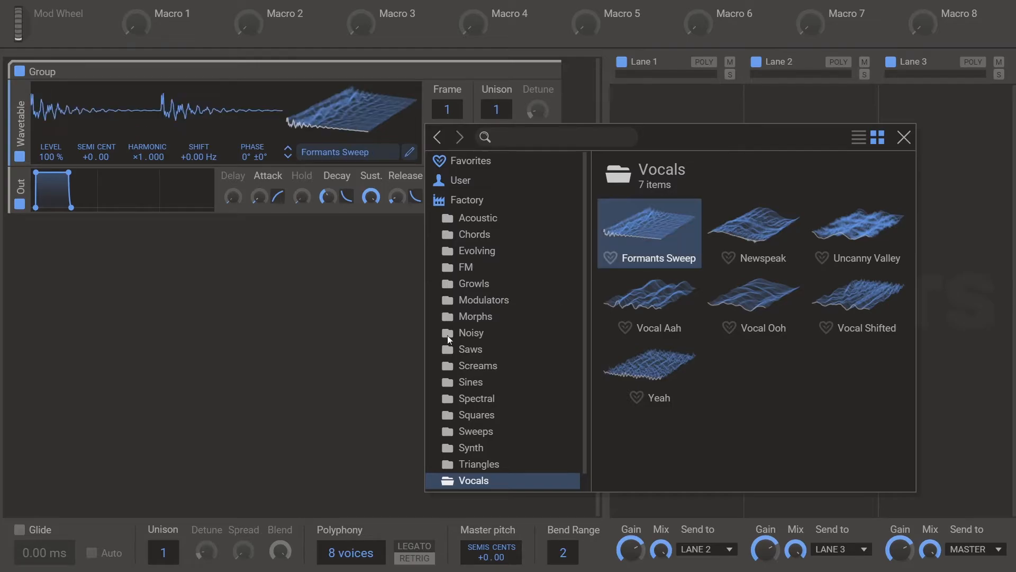
left_click(253, 314)
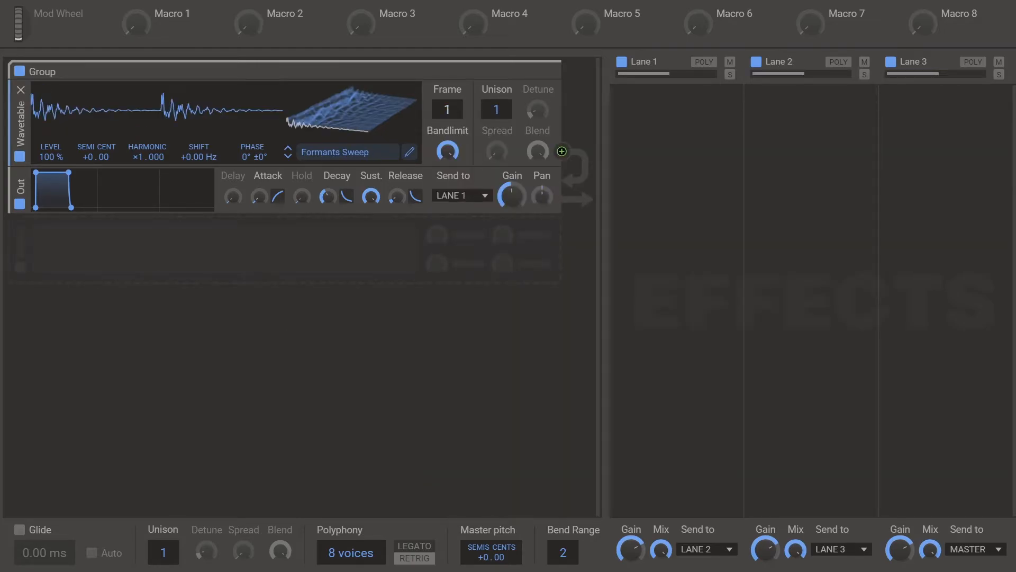
- Set the master pitch to -36.00 and modulate the wavetable's Frame with Macro 1, sweeping the macro up
mouse_move(447, 109)
left_mouse_down()
mouse_move(447, 40)
mouse_move(448, 109)
left_mouse_up()
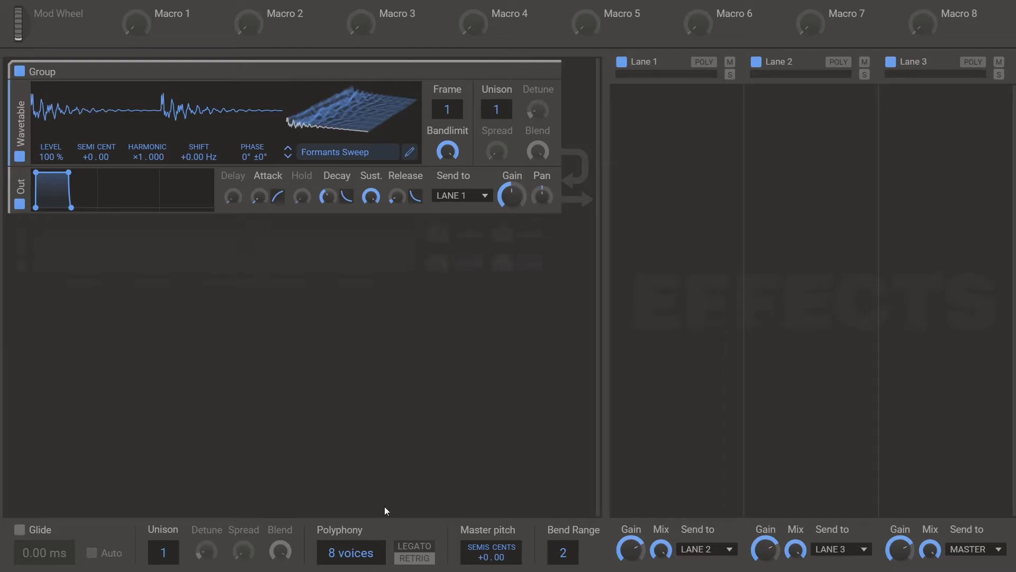
left_click_drag(490, 558, 490, 568)
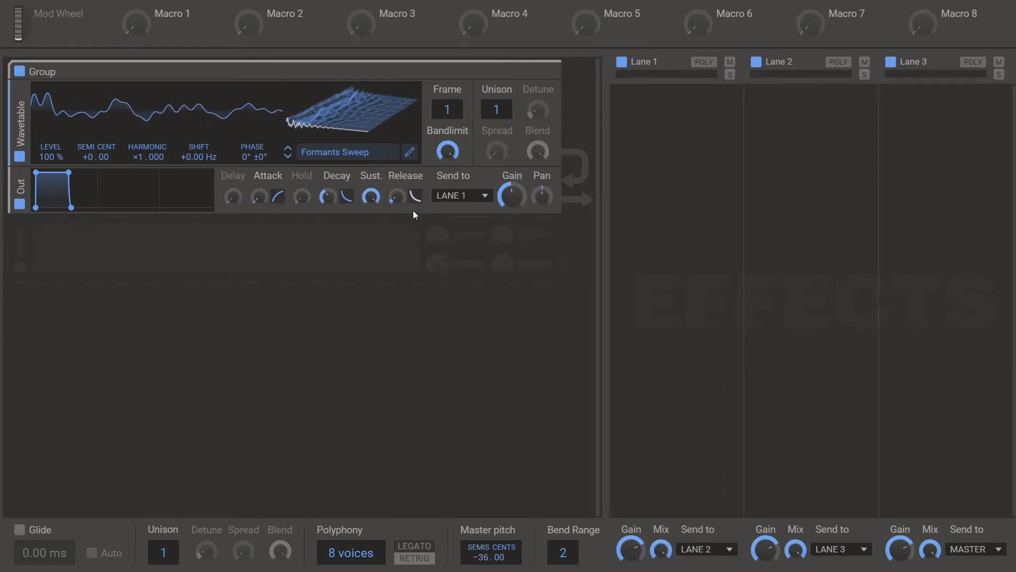
mouse_move(447, 112)
left_mouse_down()
mouse_move(446, 93)
mouse_move(447, 112)
left_mouse_up()
left_click_drag(164, 29, 447, 104)
mouse_move(134, 29)
left_mouse_down()
mouse_move(135, 9)
mouse_move(135, 22)
left_mouse_up()
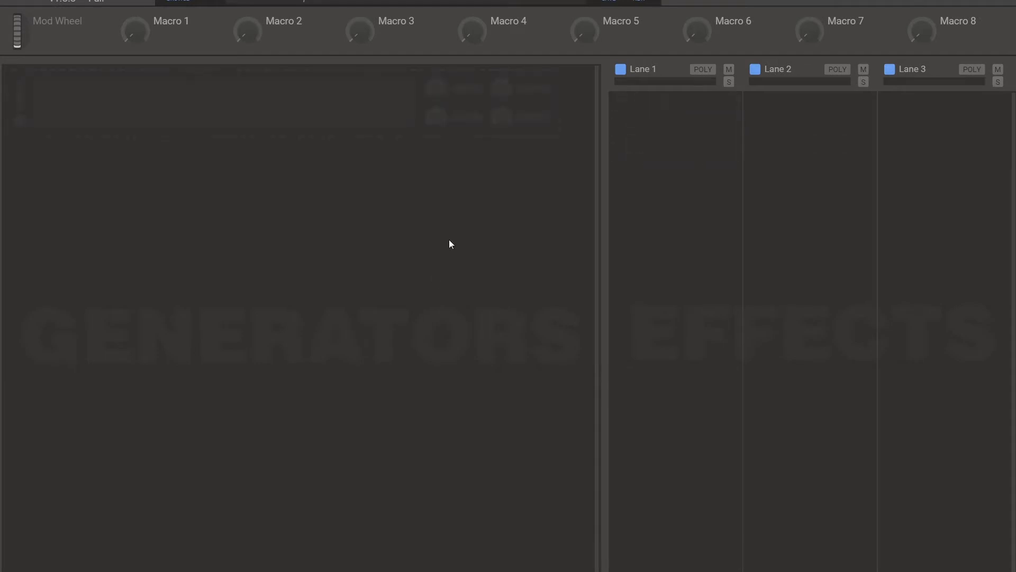
- Build an empty patch with three Wavetable oscillators, two of them below the group's output, and set the middle one's Frame to 54
left_click(196, 106)
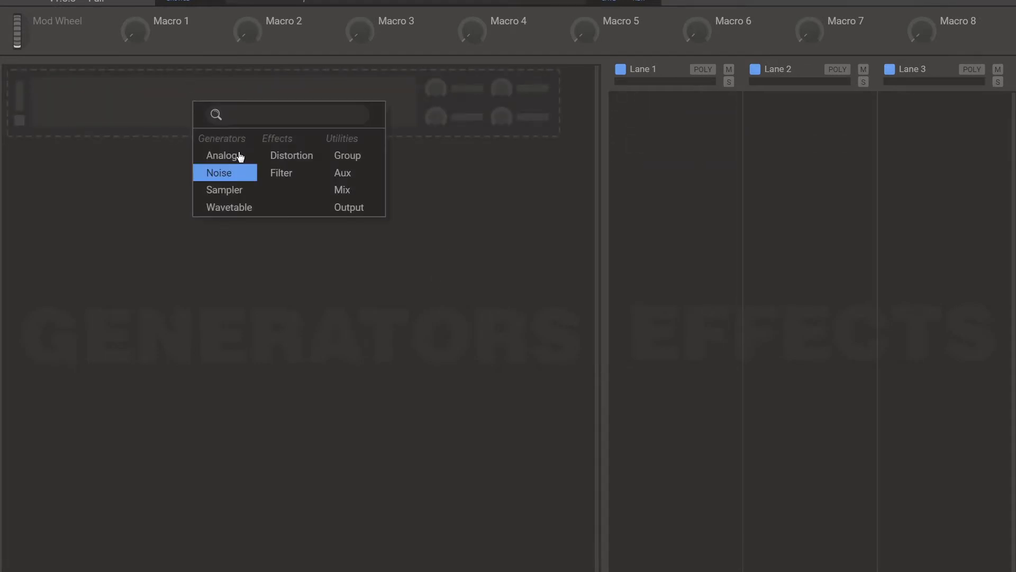
left_click(238, 208)
left_click(275, 266)
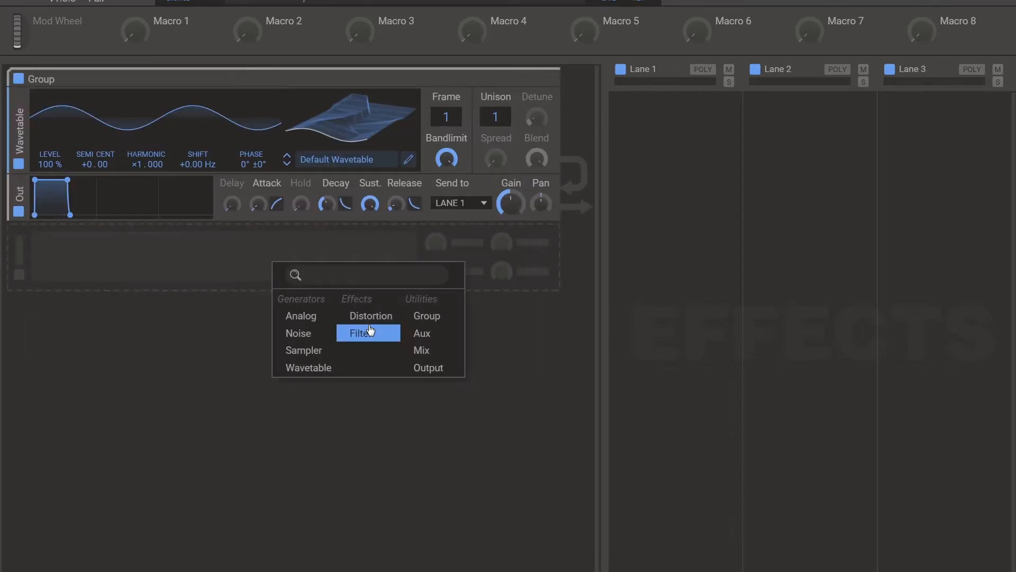
left_click(315, 373)
left_click(266, 360)
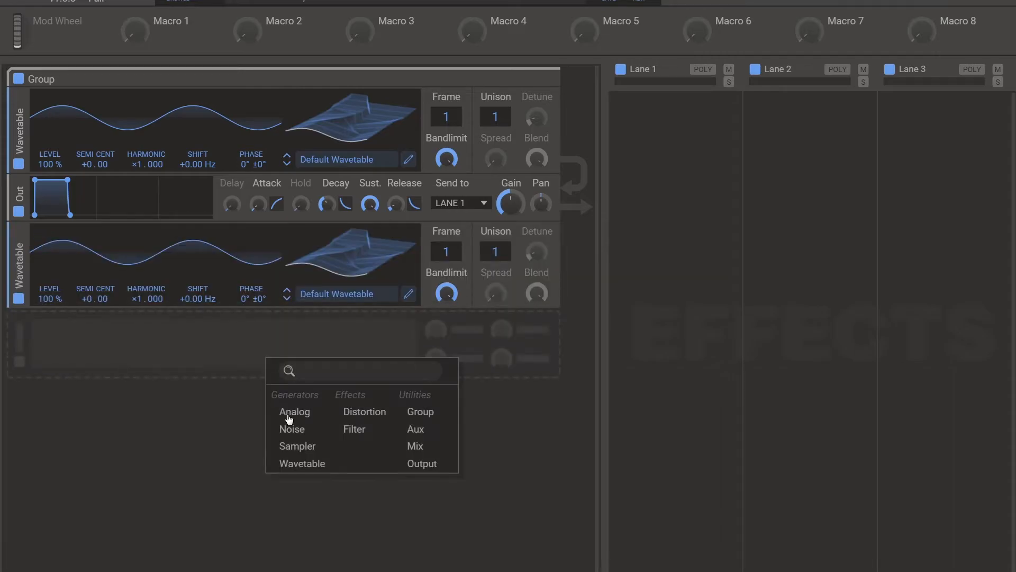
left_click(304, 461)
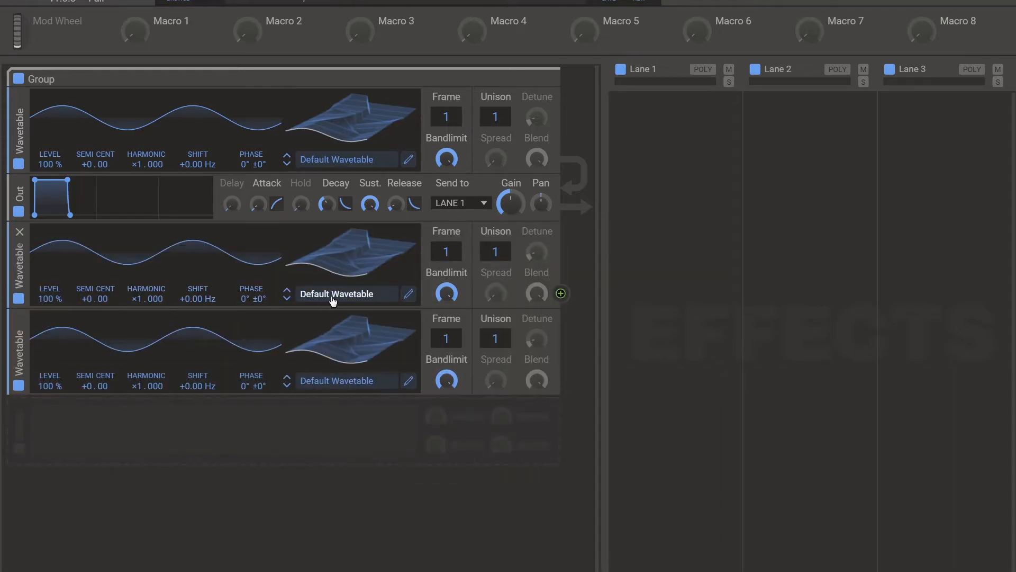
left_click_drag(441, 251, 442, 223)
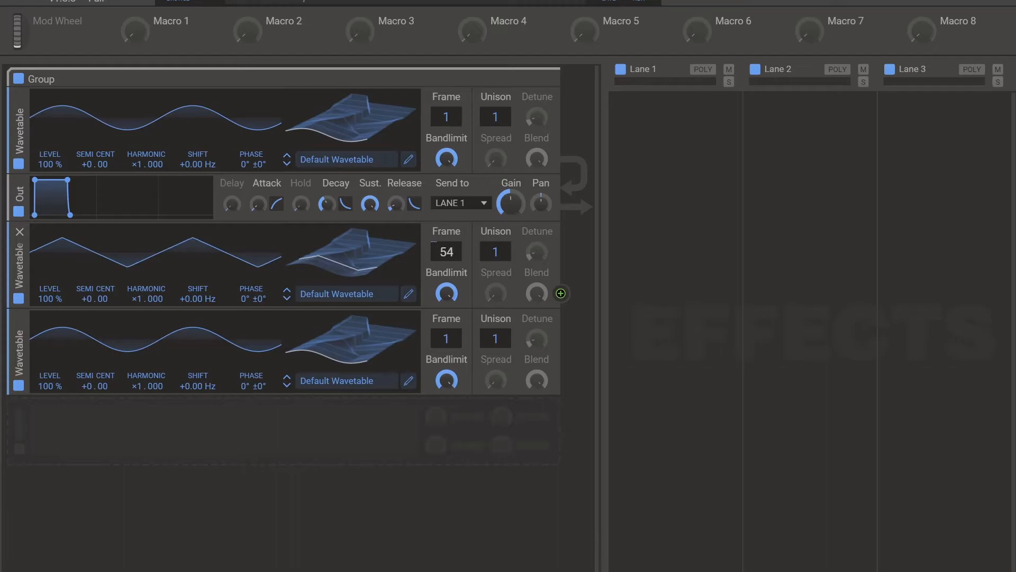
- Open the third oscillator's wavetable in the wavetable editor and start a new empty wavetable
left_click(335, 381)
left_click(111, 450)
left_click(409, 381)
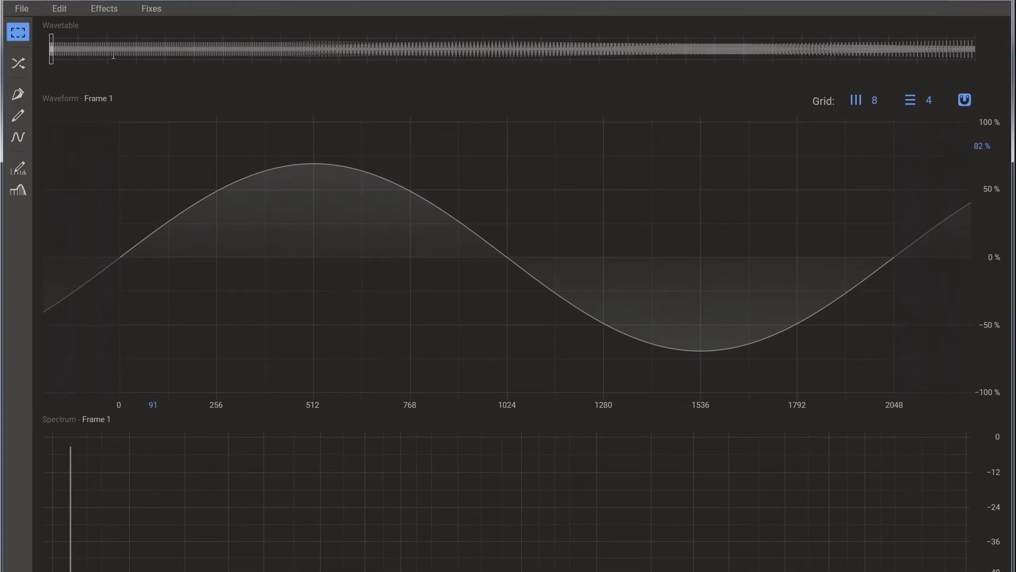
left_click_drag(212, 571, 211, 570)
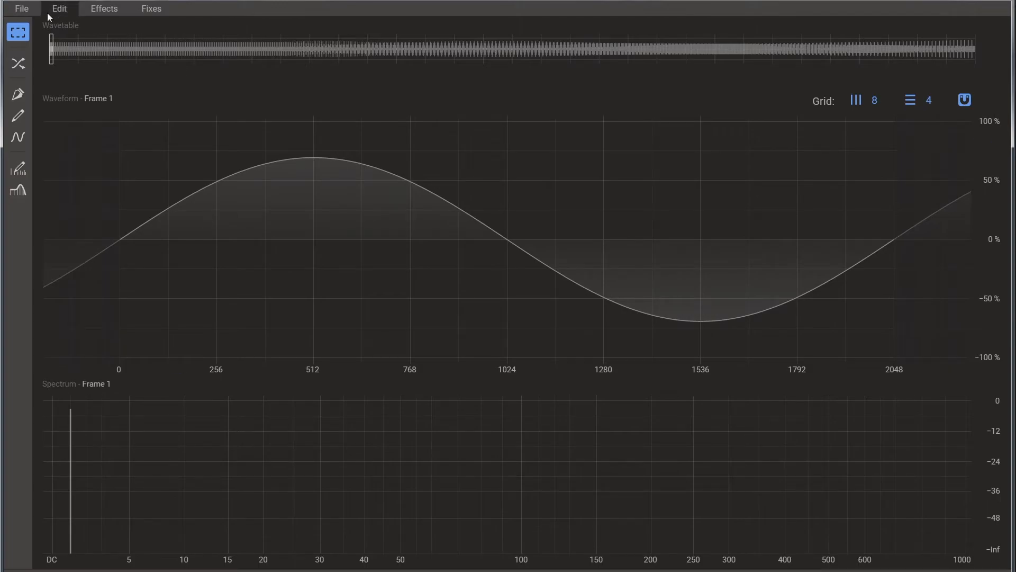
left_click(22, 9)
left_click(29, 22)
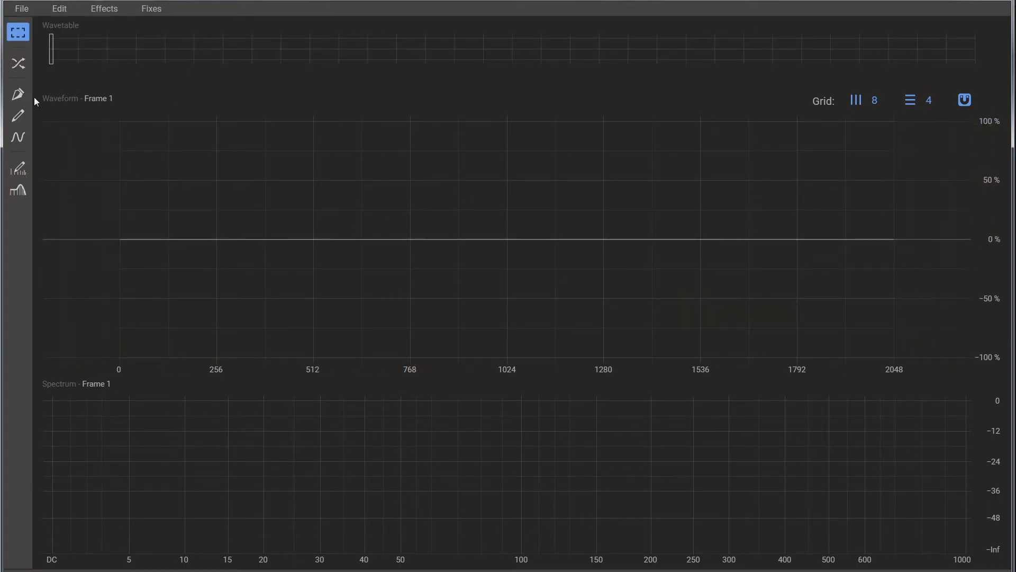
- Draw a straight falling sawtooth from 100 % to -100 % across frame 1 with the Pen tool, using sharp points
left_click(18, 94)
left_click(120, 145)
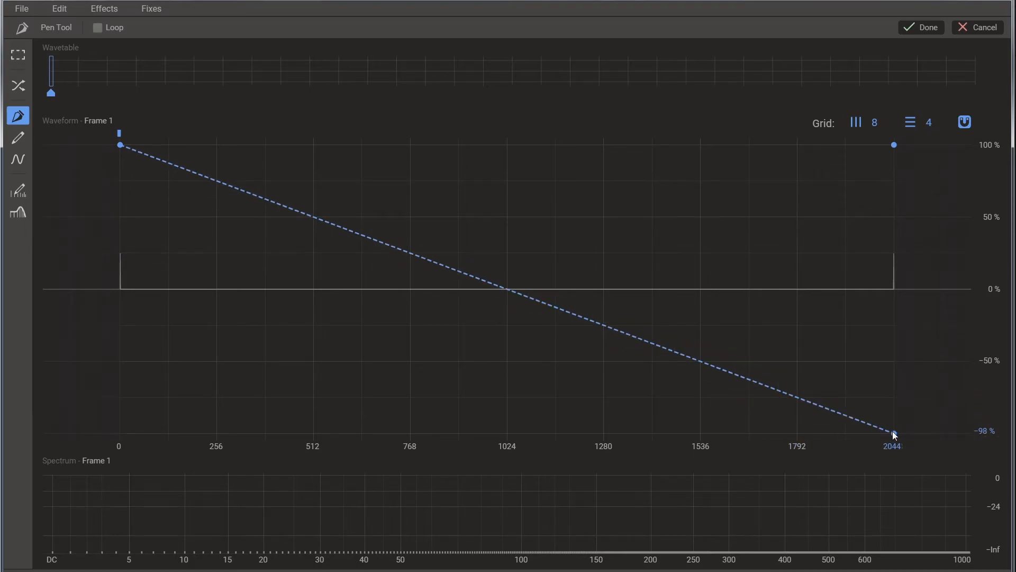
left_click(893, 431)
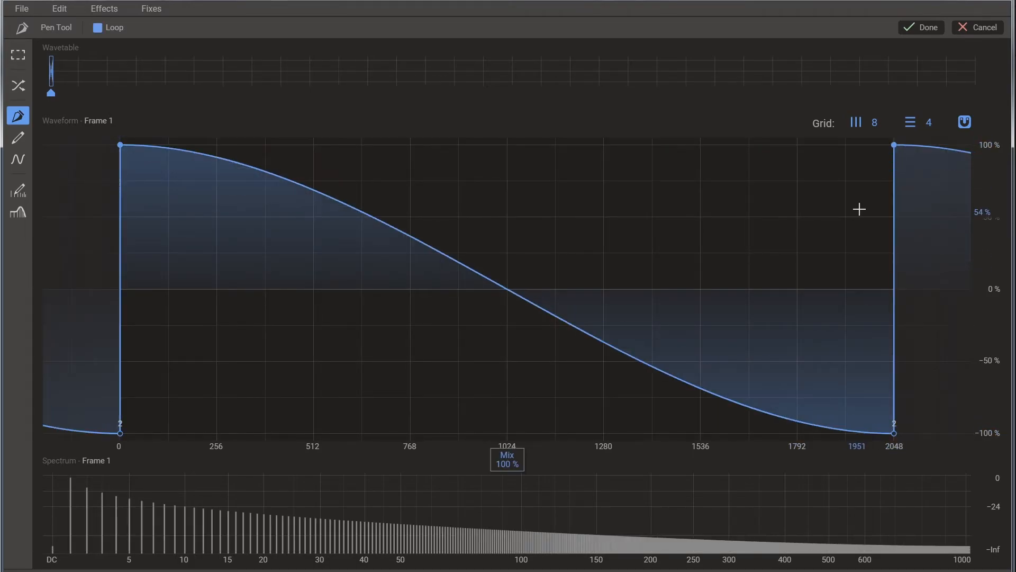
left_click(120, 145)
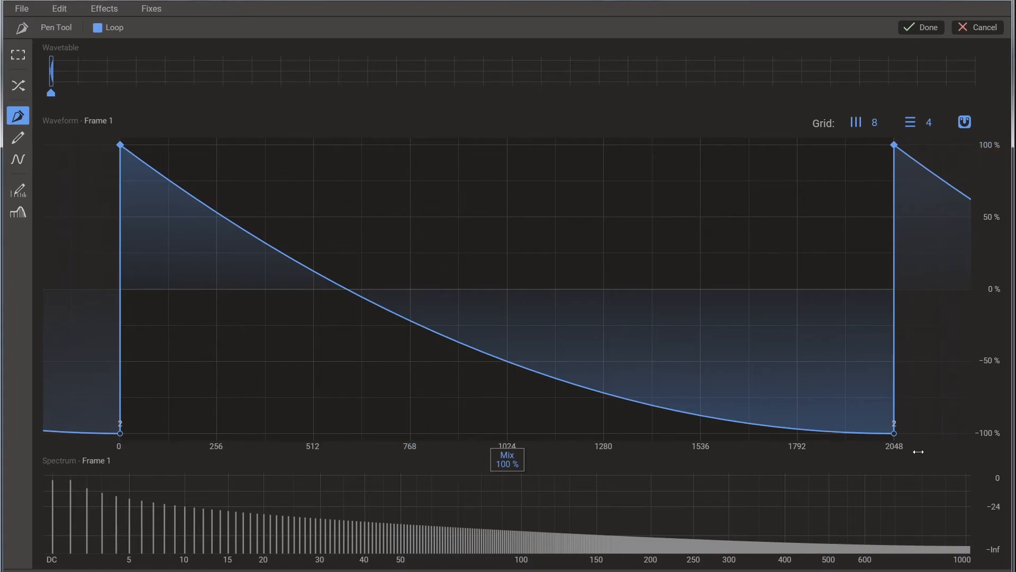
left_click(894, 433)
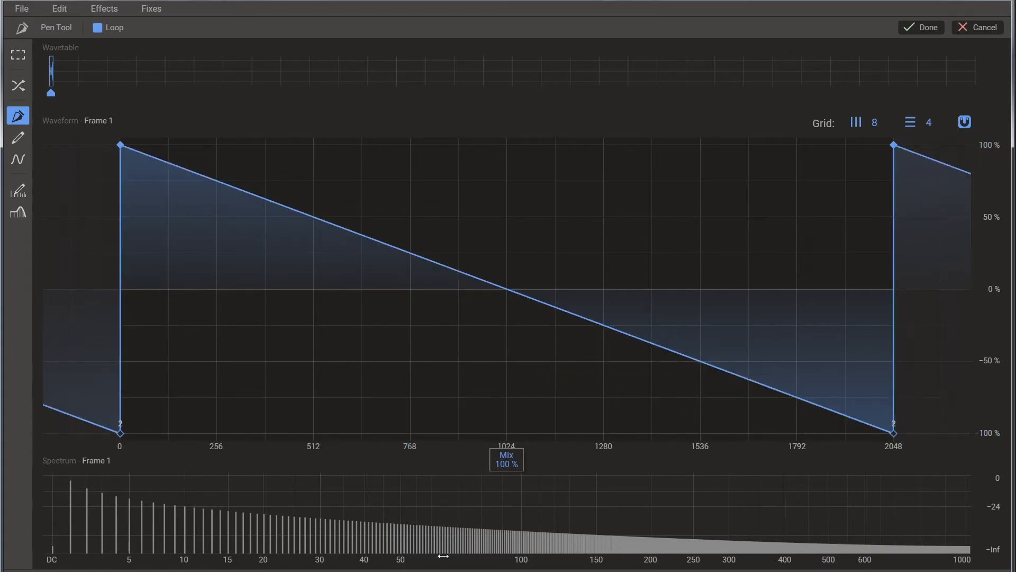
- Remove all harmonics above the third from frame 1 with the Harmonic Edit tool and apply the edit
left_click(18, 190)
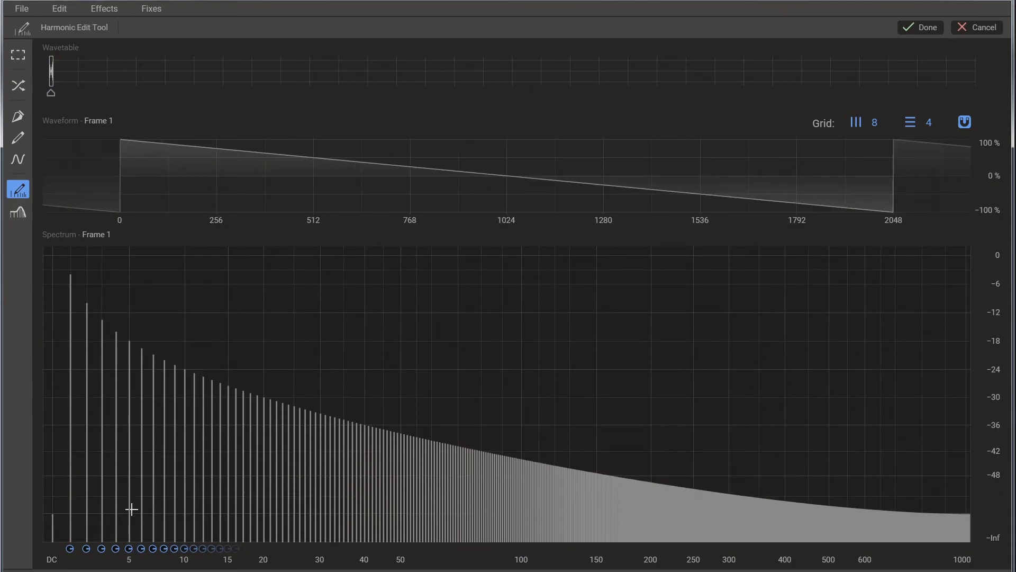
mouse_move(115, 535)
left_mouse_down()
mouse_move(115, 571)
mouse_move(971, 571)
left_mouse_up()
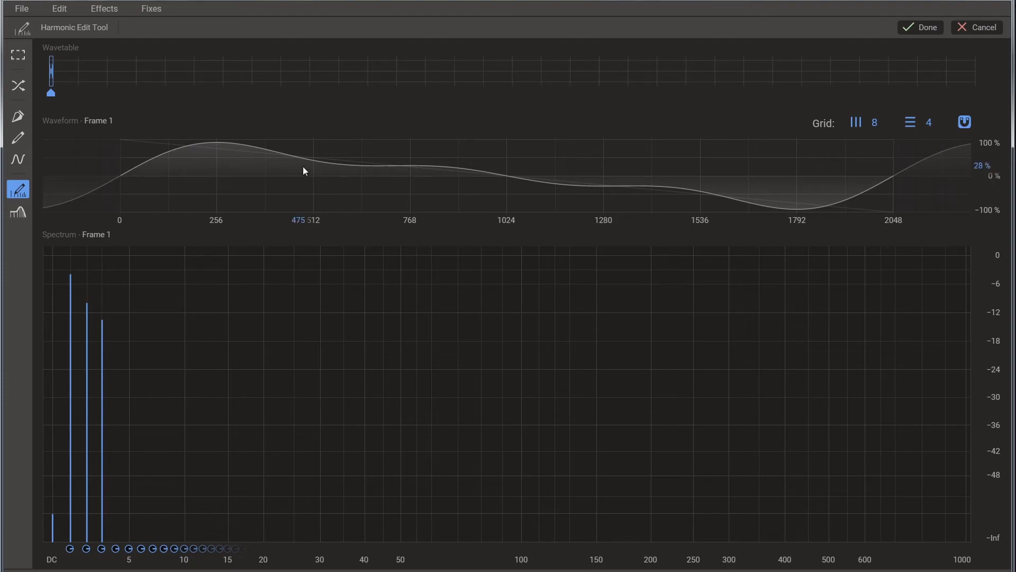
left_click(926, 27)
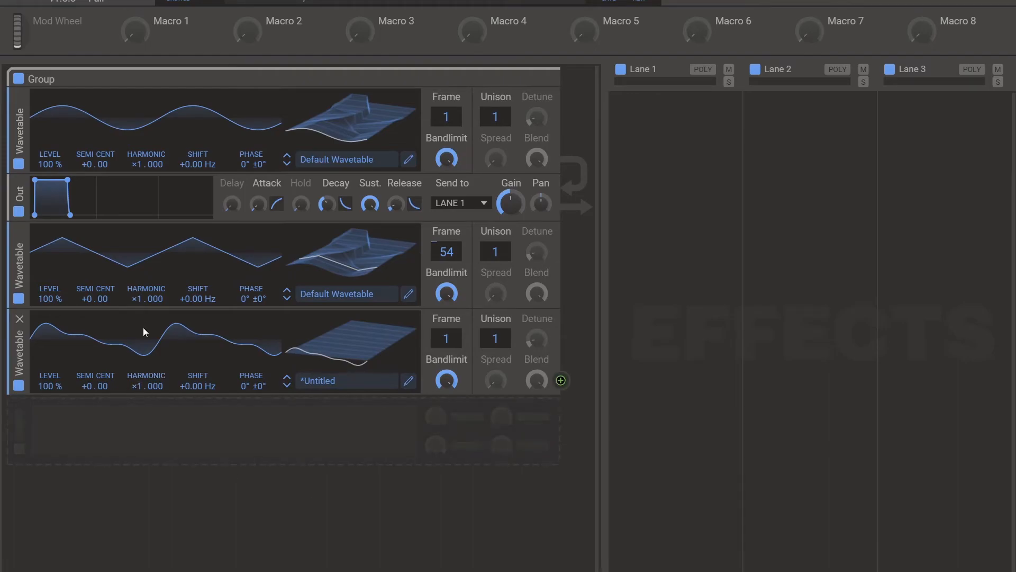
- Set the third oscillator's Harmonic to 32 and route the two lower oscillators to modulate the first oscillator's Phase
left_click_drag(138, 386, 138, 271)
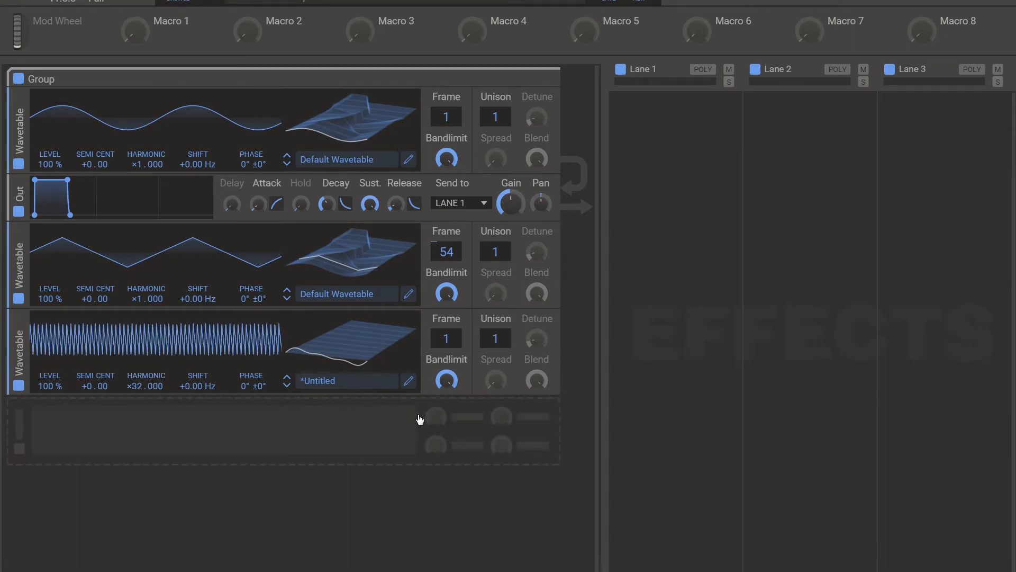
left_click_drag(560, 386, 251, 145)
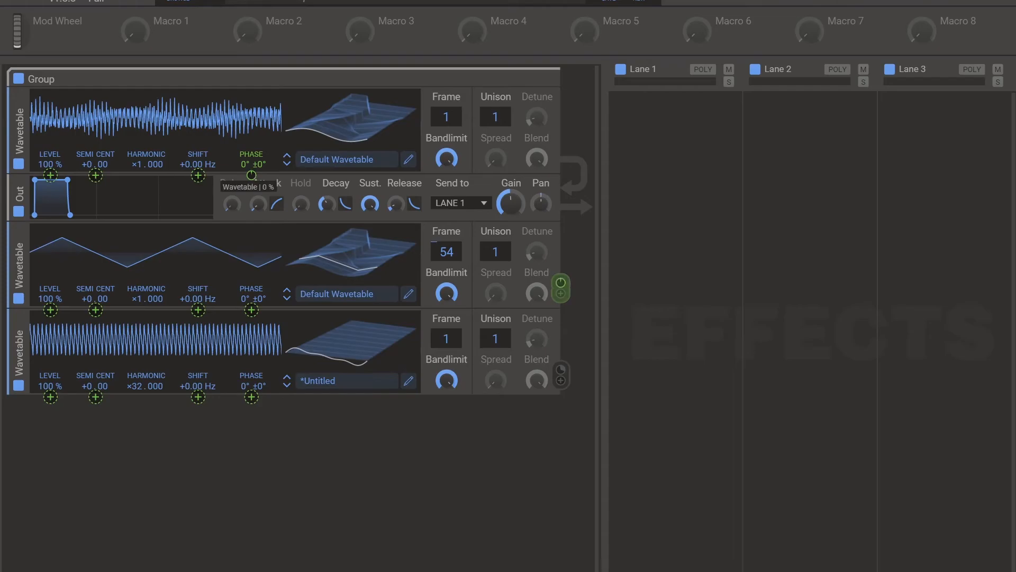
left_click_drag(252, 175, 251, 161)
- Assign Macro 1 to scale both phase modulations of the first oscillator
left_click(145, 28)
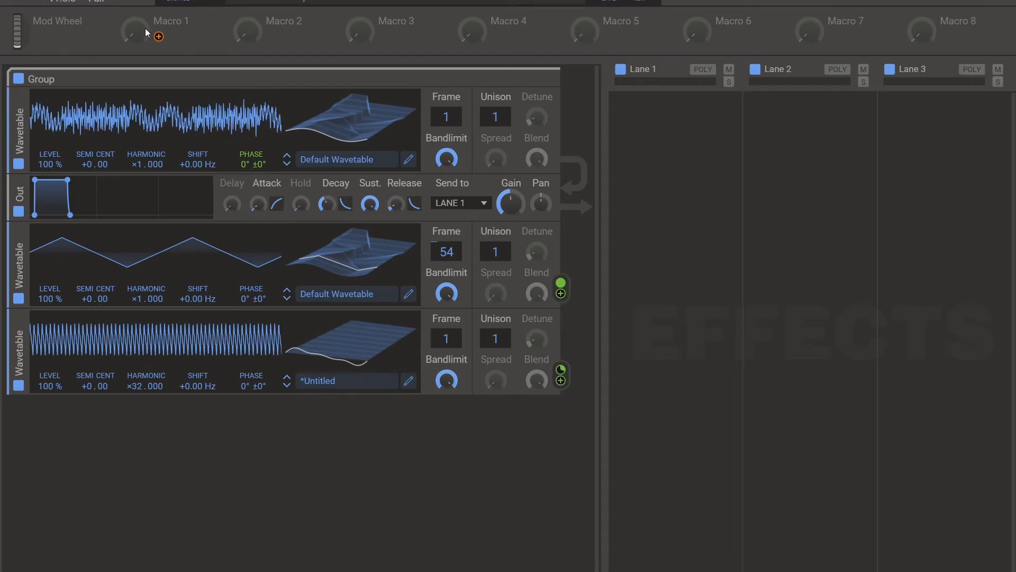
left_click_drag(159, 37, 313, 264)
left_click(309, 303)
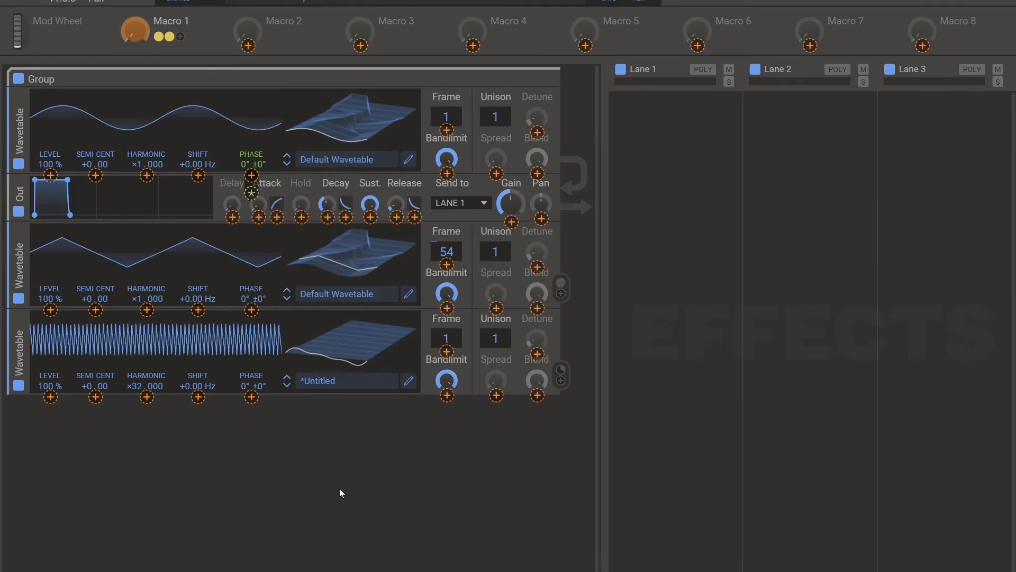
left_click(132, 30)
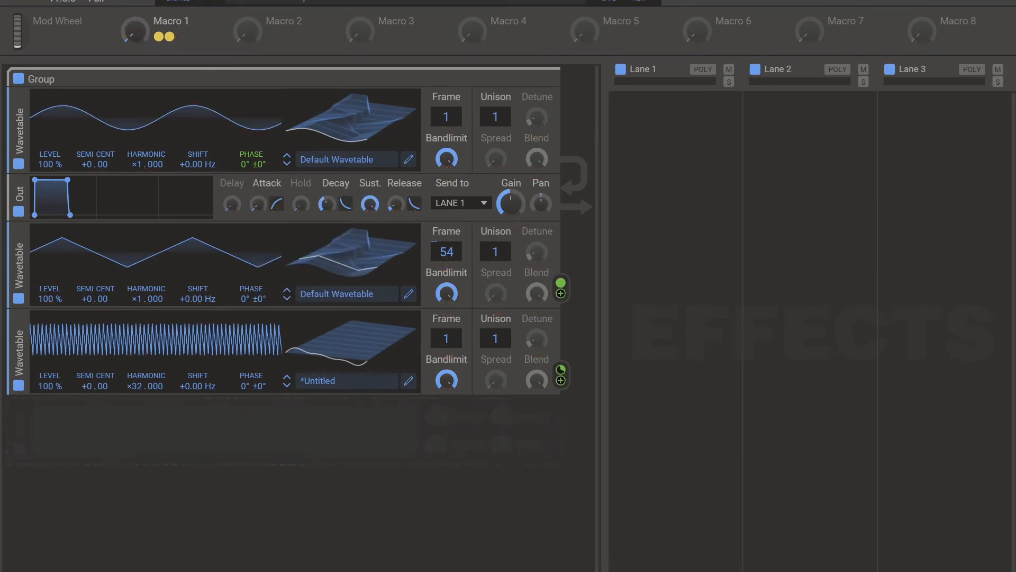
- Raise Macro 1 to 79 % to increase the phase modulation of the first oscillator
left_click_drag(156, 119, 156, 84)
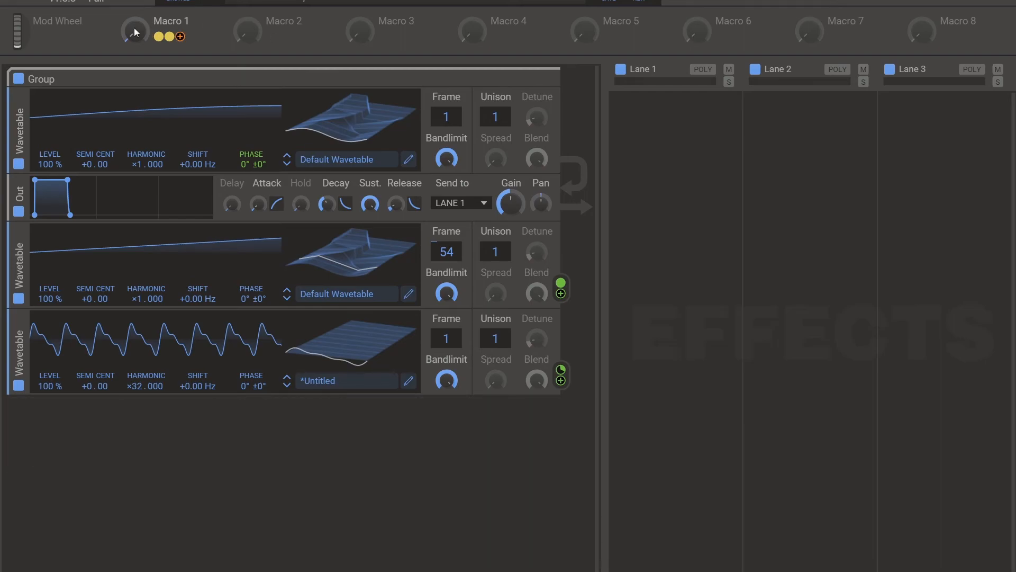
left_click_drag(133, 36, 133, 16)
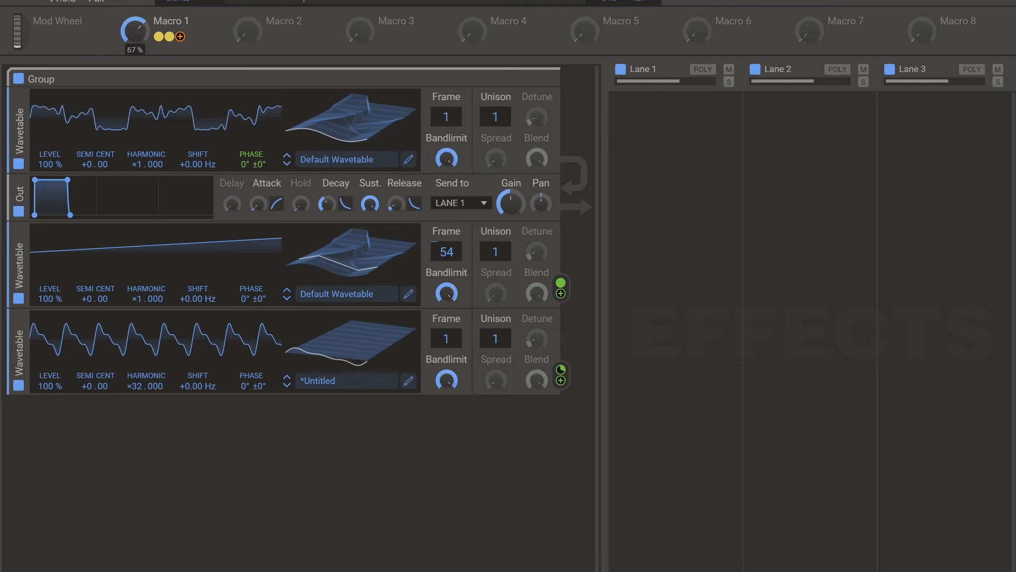
left_click_drag(134, 16, 133, 22)
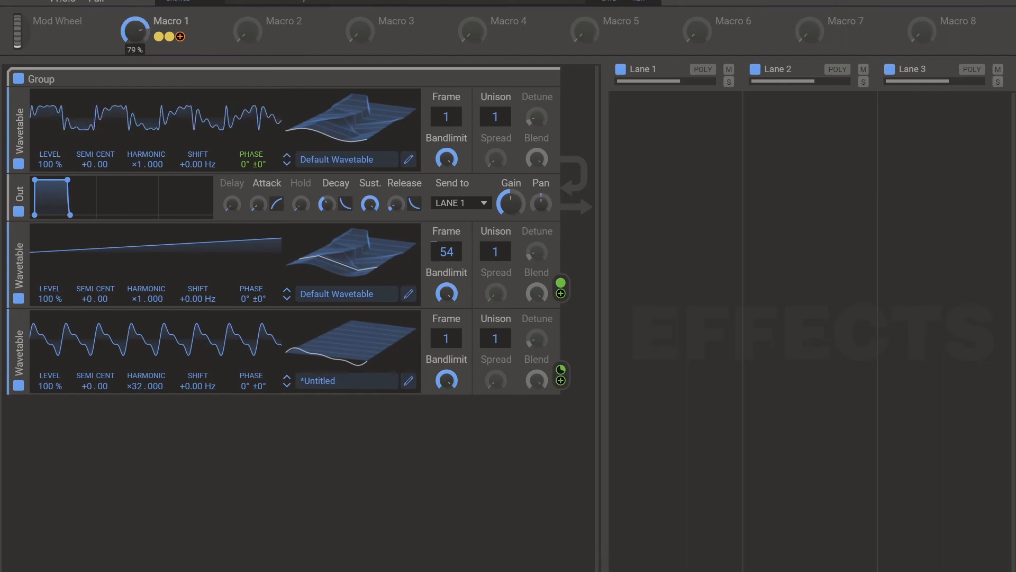
- Set the third oscillator's Harmonic to 40 and fine-tune Macro 1 and that oscillator's phase modulation amount
left_click_drag(136, 390, 135, 378)
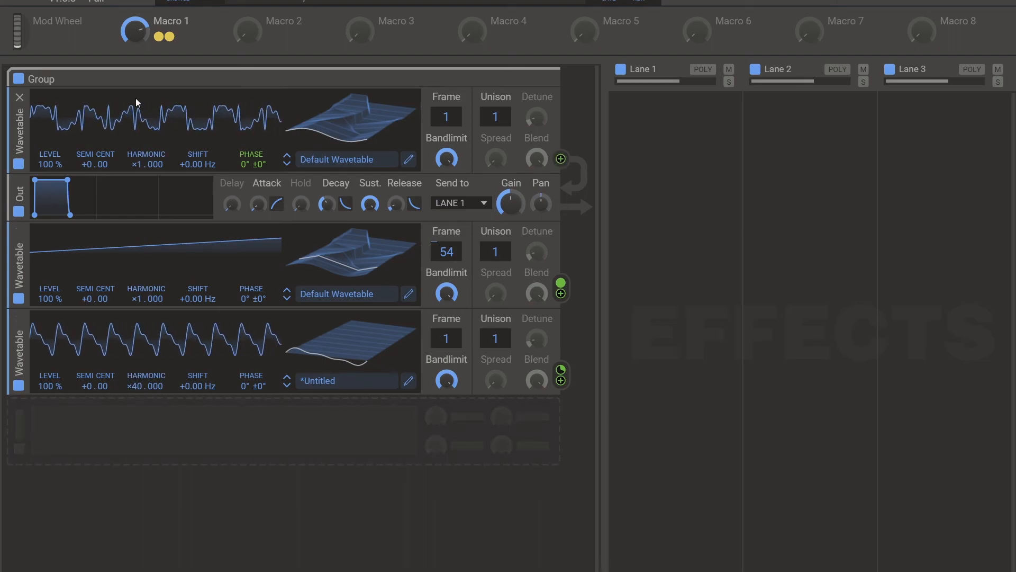
left_click_drag(135, 31, 135, 28)
left_click_drag(558, 370, 559, 374)
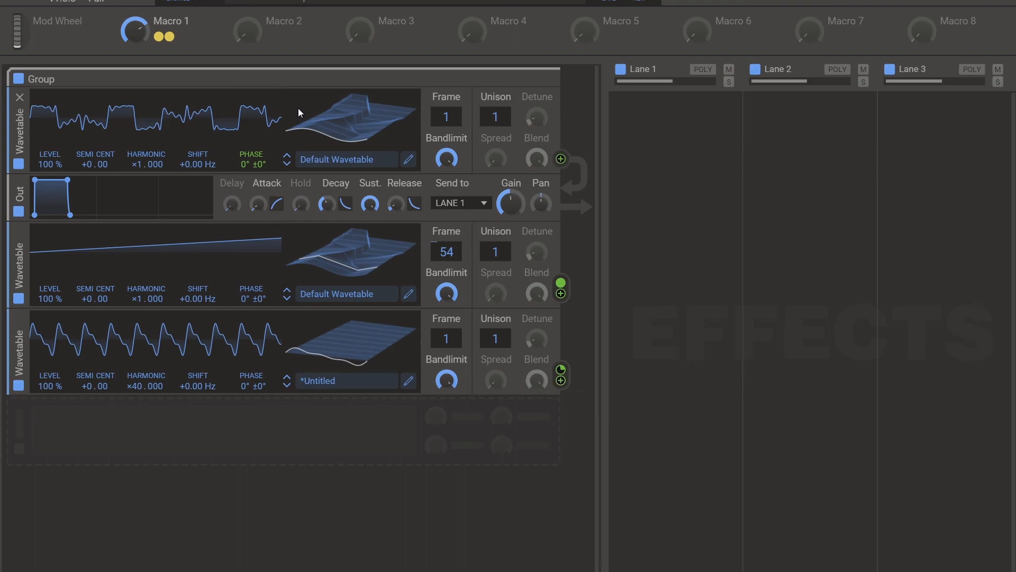